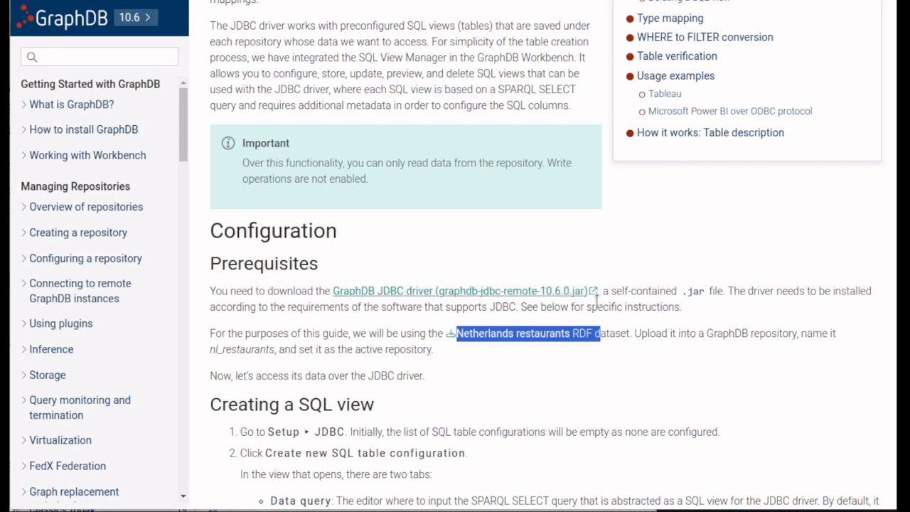
# - Set nl_restaurants as the active repository
pyautogui.moveTo(629, 292); pyautogui.dragTo(344, 287)
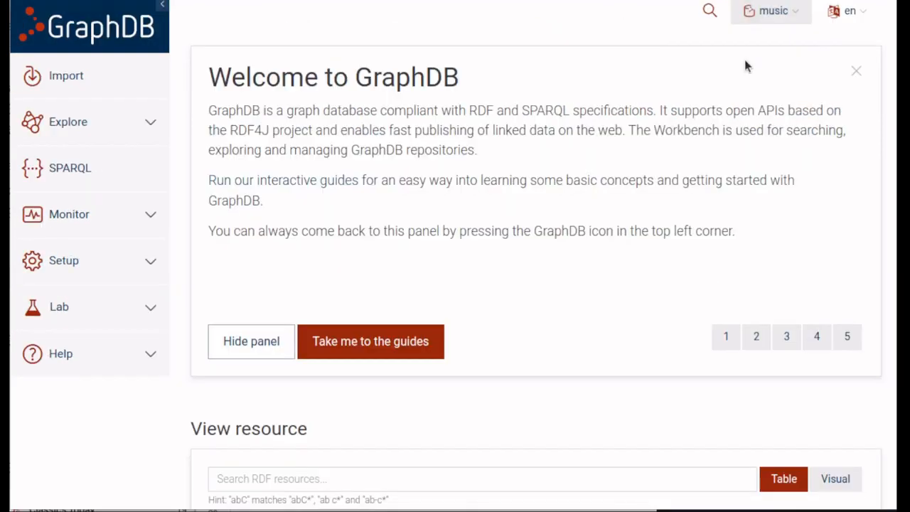
pyautogui.click(774, 17)
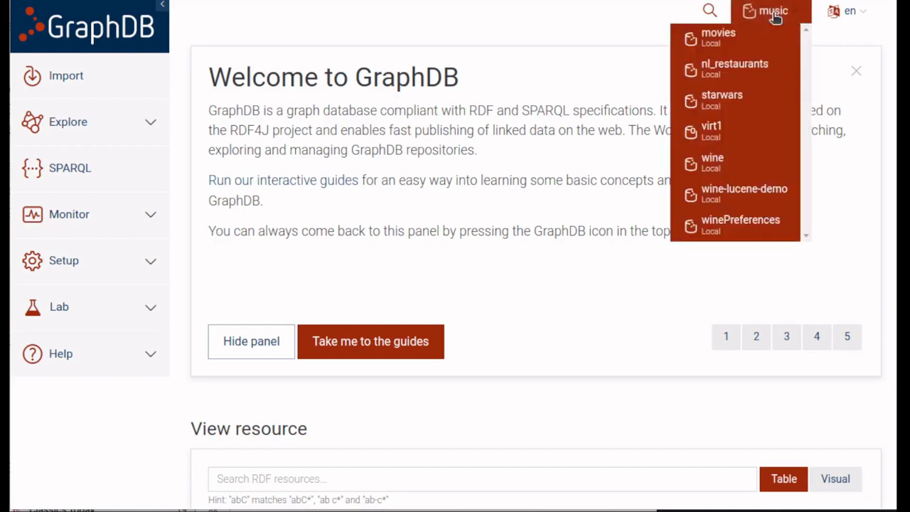
pyautogui.click(754, 66)
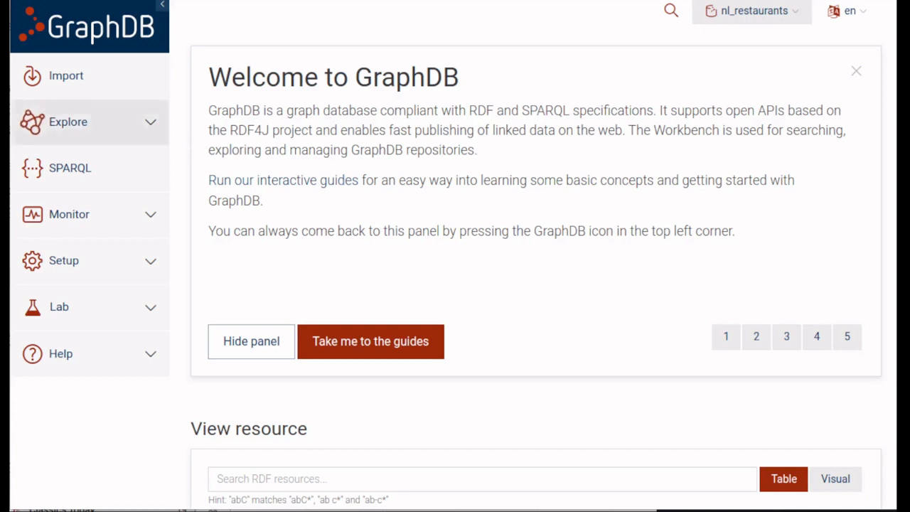
# - Open the JDBC configuration, start a new SQL table configuration and name it restaurant_data
pyautogui.click(70, 267)
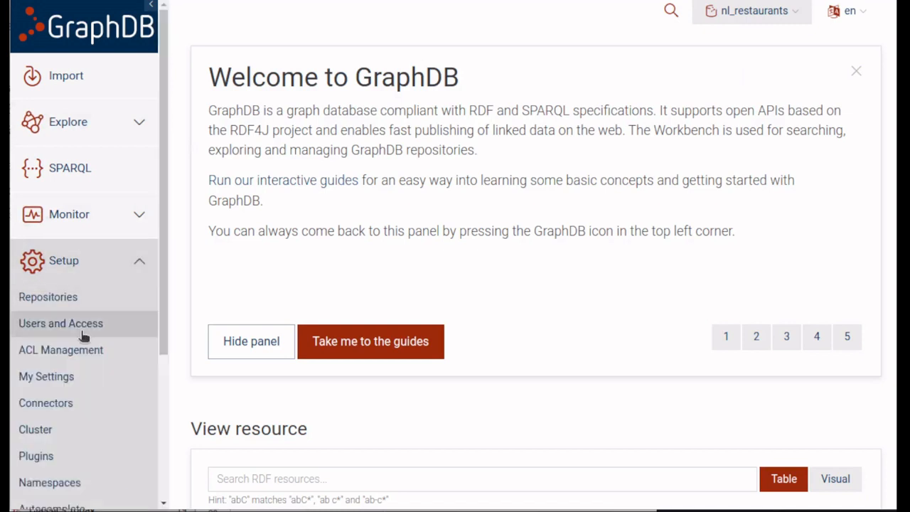
pyautogui.scroll(-3, 61, 409)
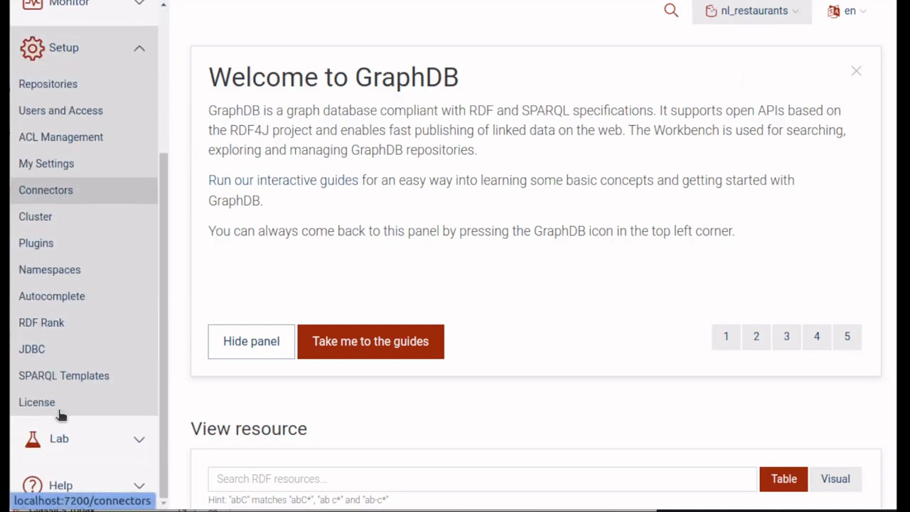
pyautogui.click(41, 350)
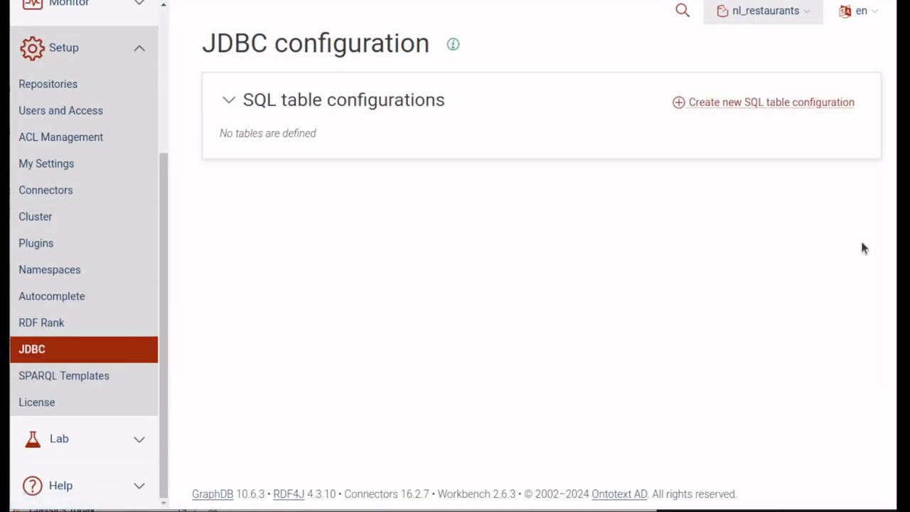
pyautogui.click(802, 104)
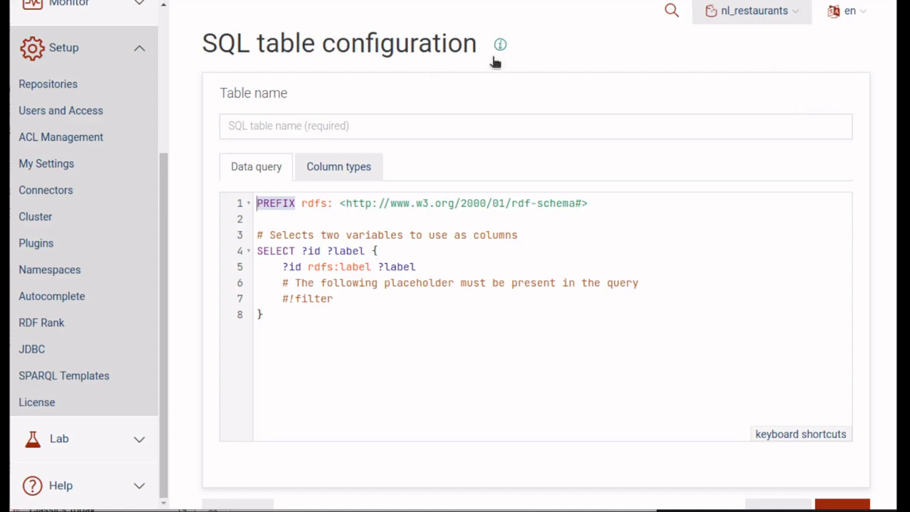
pyautogui.click(284, 125)
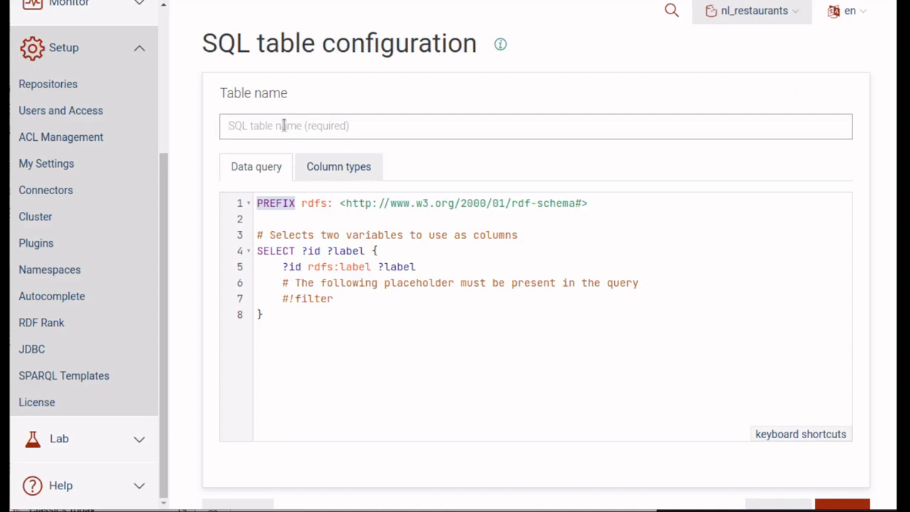
pyautogui.write('restaurant_data')
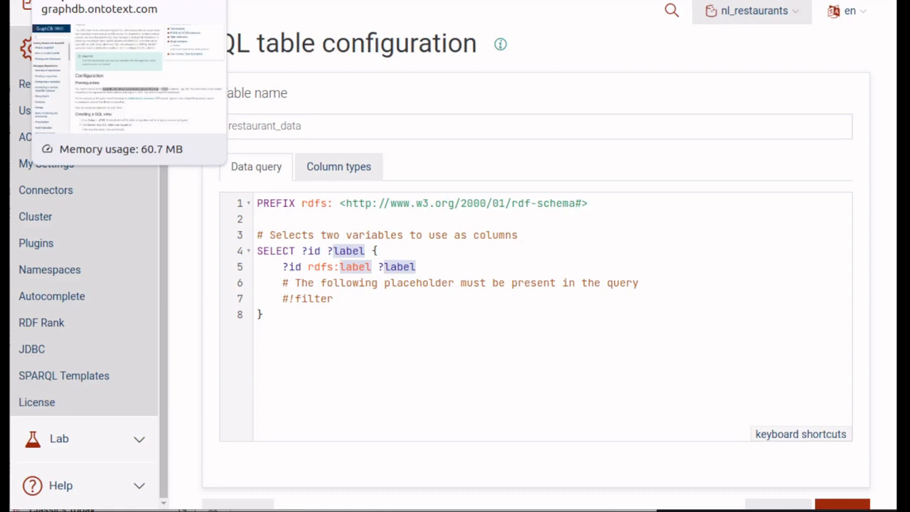
# - Replace the data query with the restaurant SPARQL SELECT query copied from the documentation
pyautogui.click(92, 1)
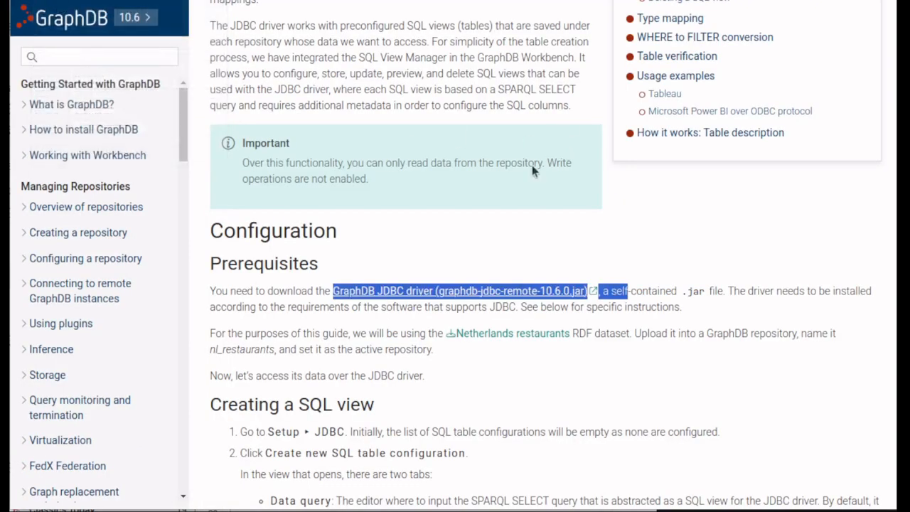
pyautogui.scroll(-20, 520, 213)
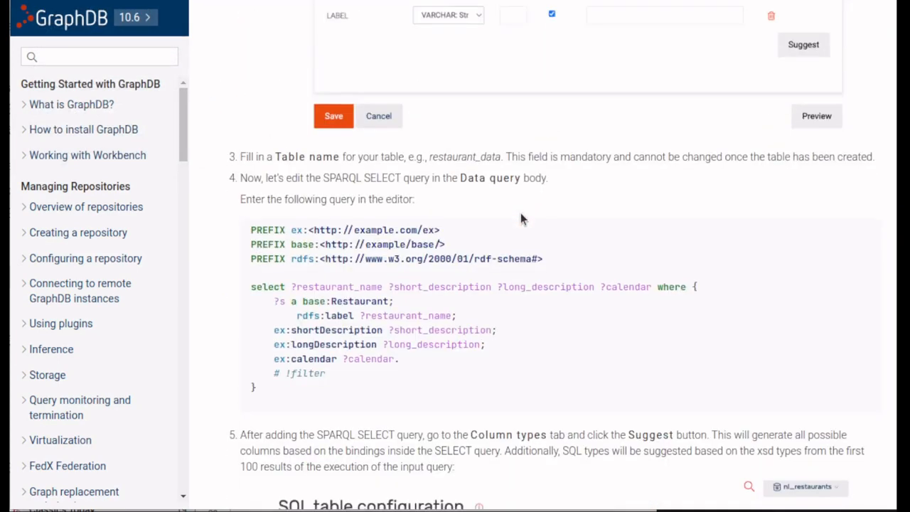
pyautogui.scroll(-1, 520, 219)
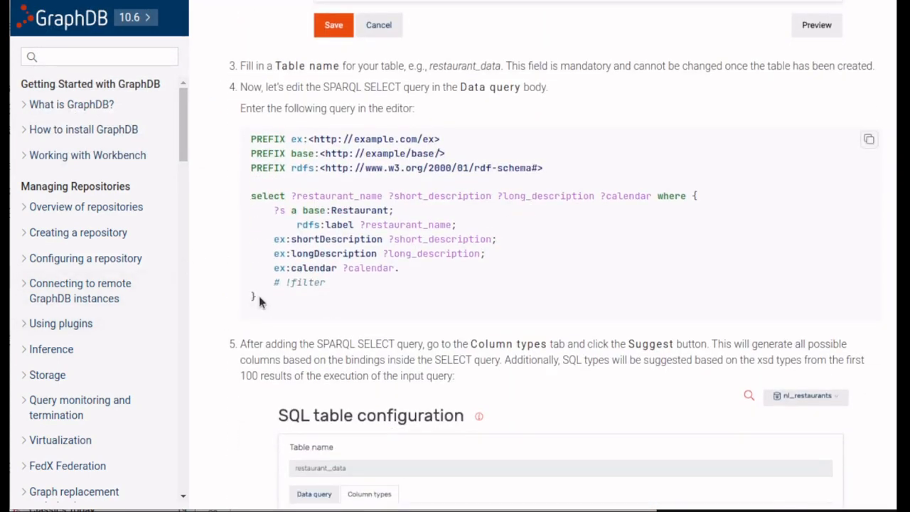
pyautogui.moveTo(259, 296); pyautogui.dragTo(251, 138)
pyautogui.click(313, 2)
pyautogui.hotkey('ctrl', 'a')
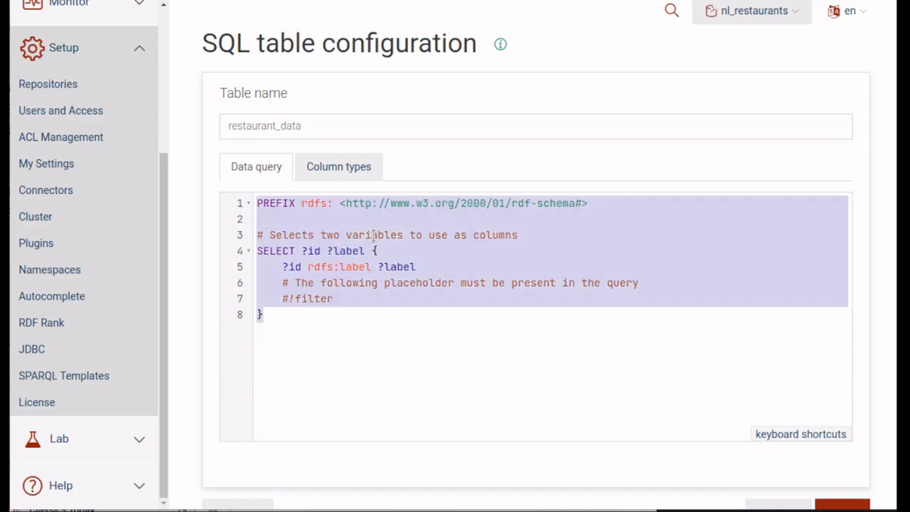
pyautogui.write('PREFIX ex:<http://example.com/ex> PREFIX base:<http://example/base/> PREFIX rdfs:<http://www.w3.org/2000/01/rdf-schema#>  select ?restaurant_name ?short_description ?long_description ?calendar where {     ?s a base:Restaurant;         rdfs:label ?restaurant_name;     ex:shortDescription ?short_description;     ex:longDescription ?long_description;     ex:calendar ?calendar.     # !filter }')
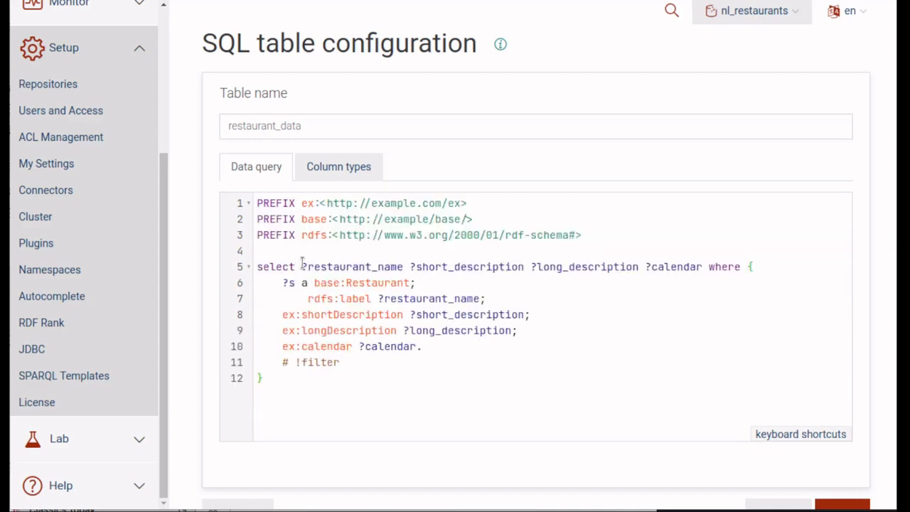
# - Generate suggested column types for all columns of the query, confirming the overwrite
pyautogui.moveTo(301, 265); pyautogui.dragTo(706, 267)
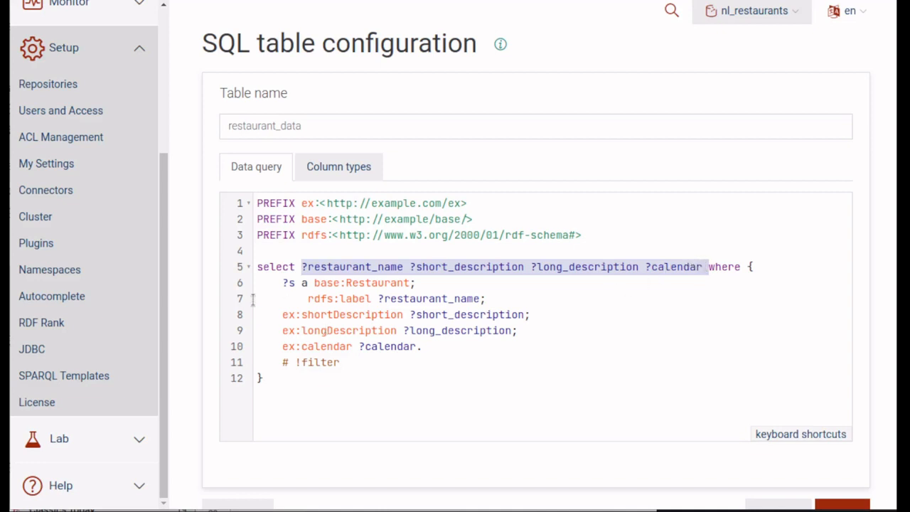
pyautogui.click(350, 168)
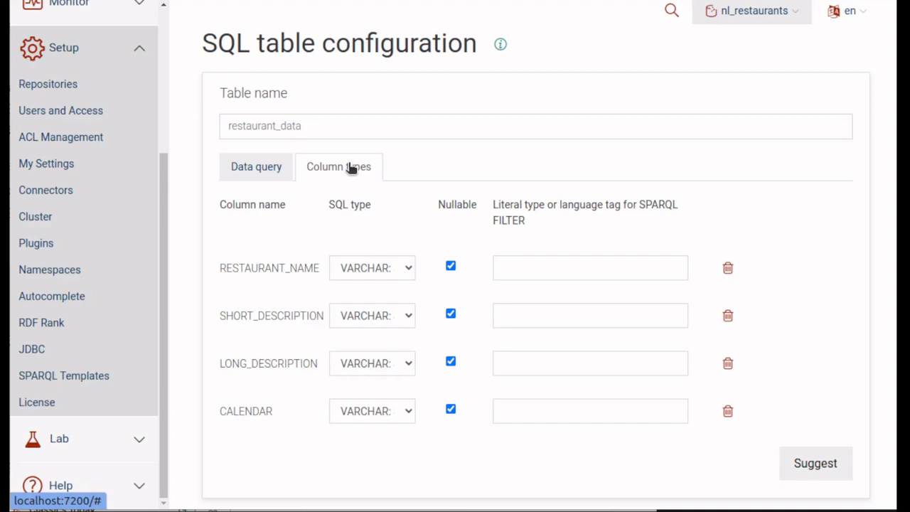
pyautogui.click(797, 463)
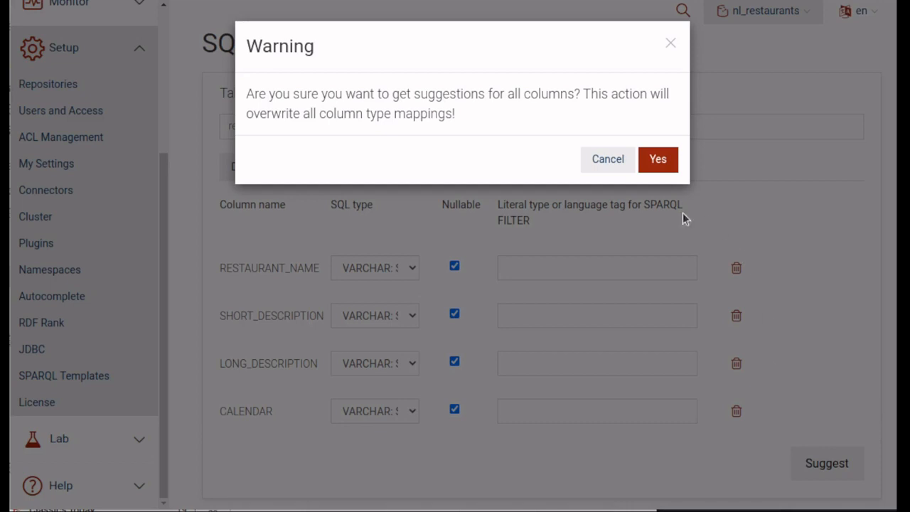
pyautogui.click(662, 164)
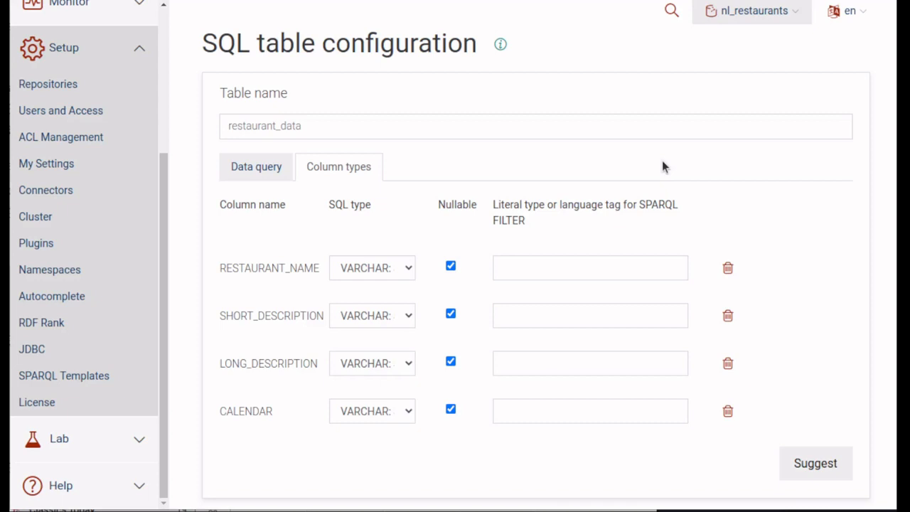
# - Preview the restaurant_data query results and save the SQL table configuration
pyautogui.scroll(-2, 662, 167)
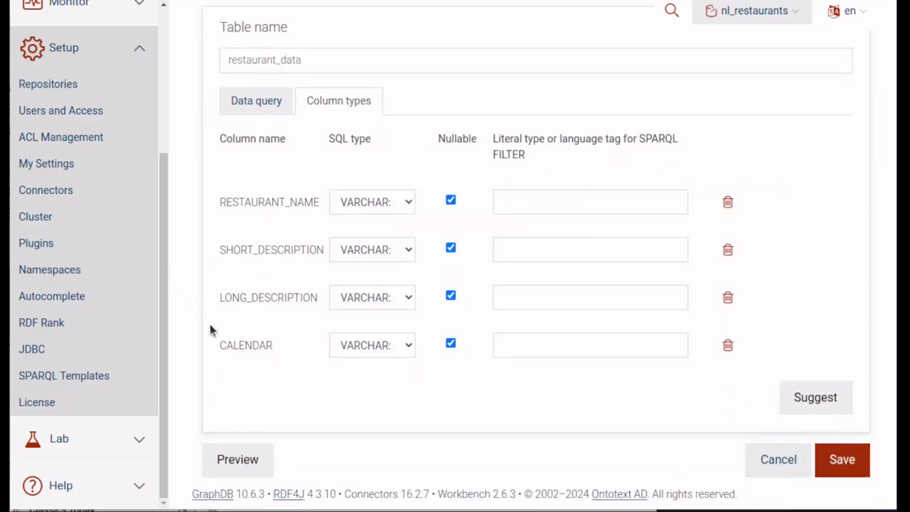
pyautogui.click(236, 459)
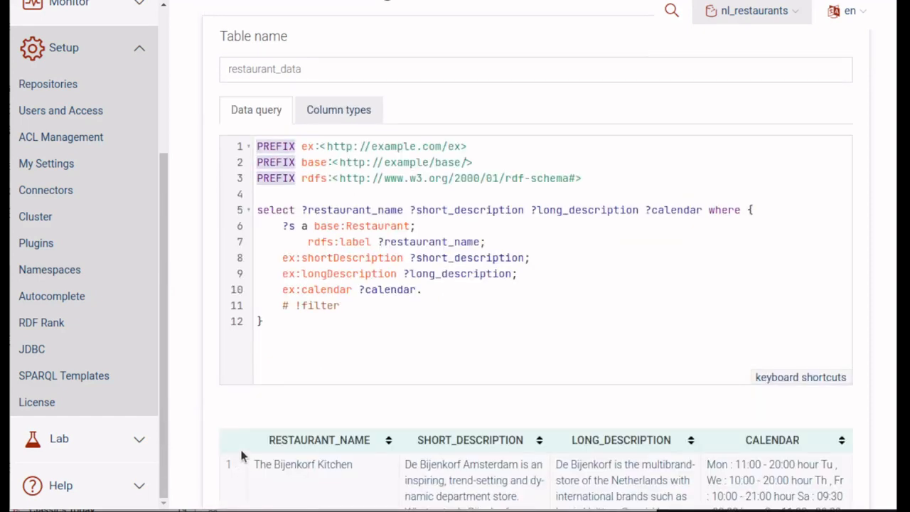
pyautogui.scroll(-4, 726, 348)
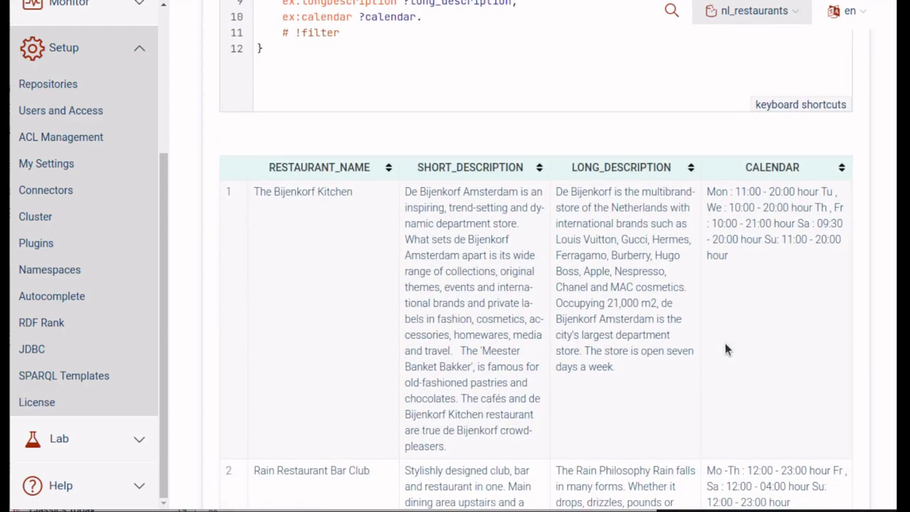
pyautogui.scroll(-3, 726, 347)
pyautogui.scroll(-3, 726, 346)
pyautogui.scroll(-10, 725, 348)
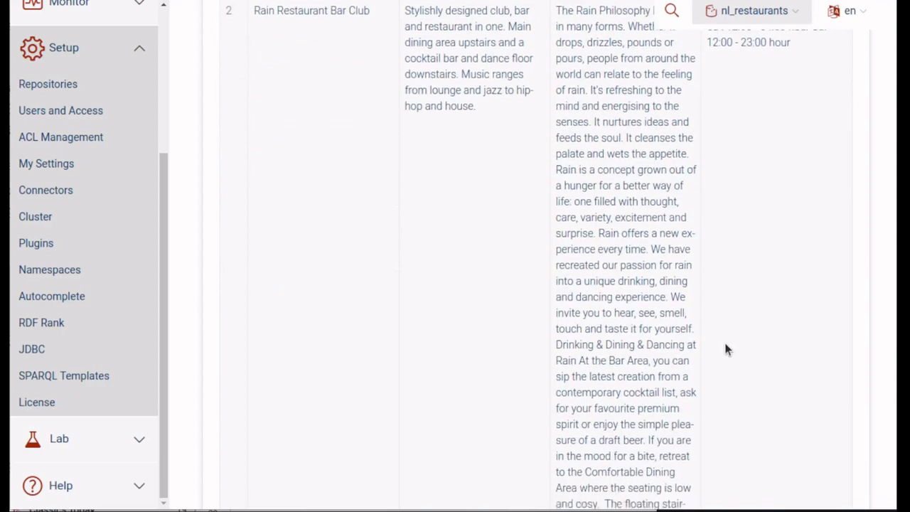
pyautogui.scroll(-20, 725, 348)
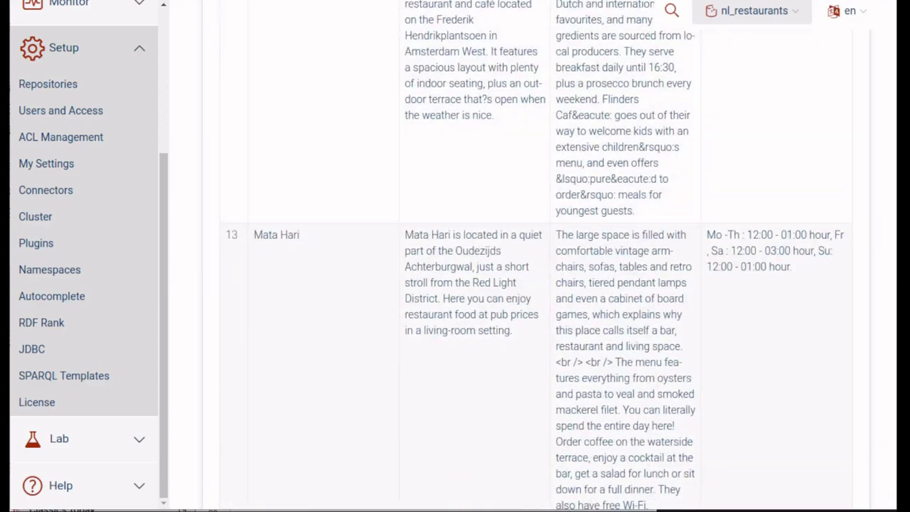
pyautogui.scroll(-20, 726, 349)
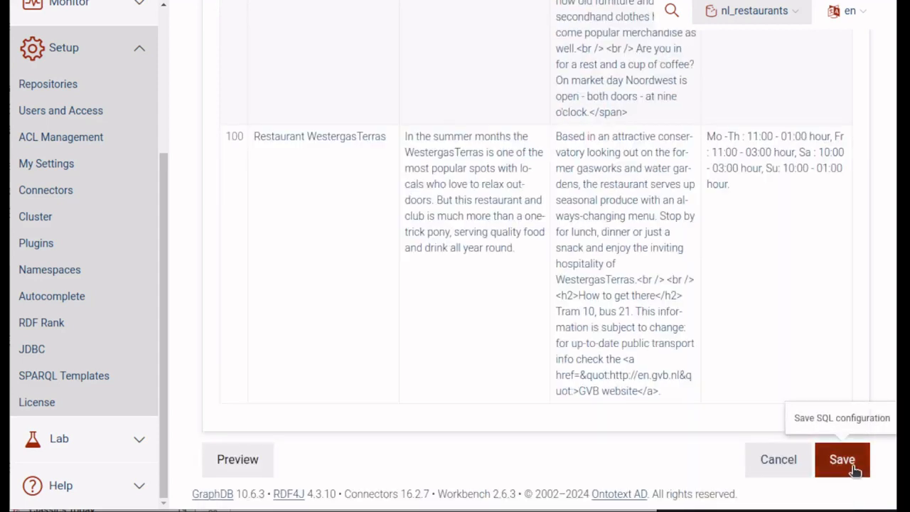
pyautogui.click(856, 469)
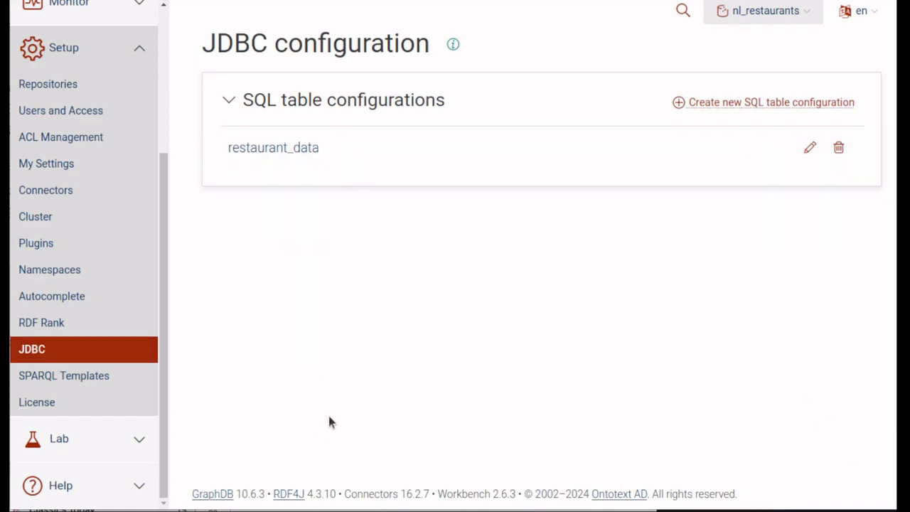
# - Switch to DBeaver and inspect the GraphDB driver settings in the Driver Manager without changing them
pyautogui.hotkey('alt', 'Tab')
pyautogui.hotkey('alt', 'Tab')
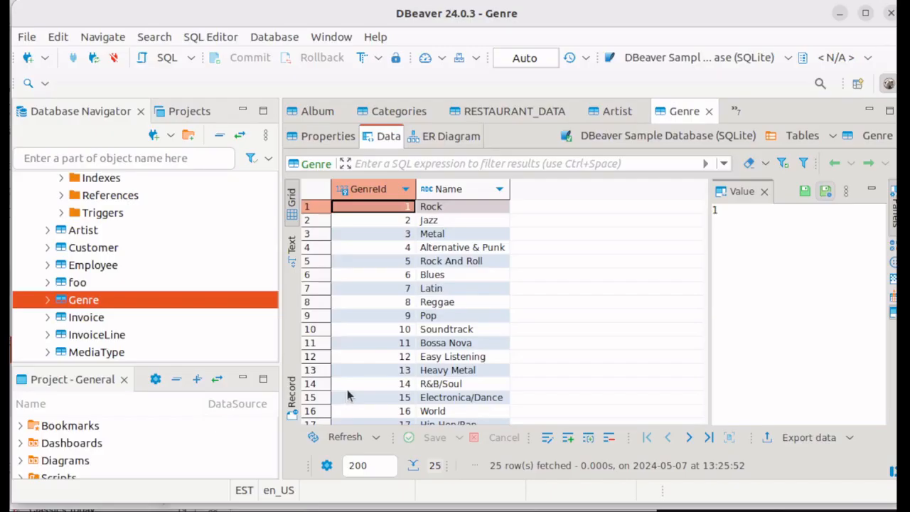
pyautogui.click(277, 37)
pyautogui.click(286, 103)
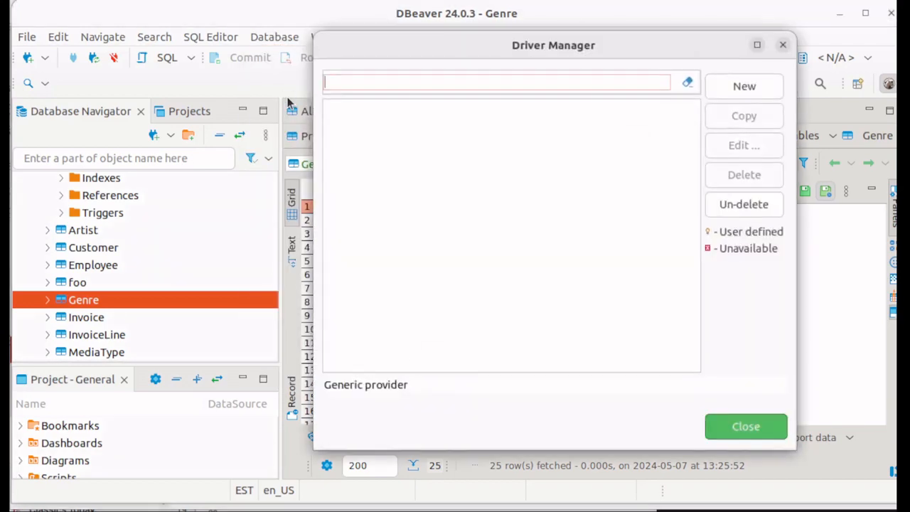
pyautogui.click(375, 135)
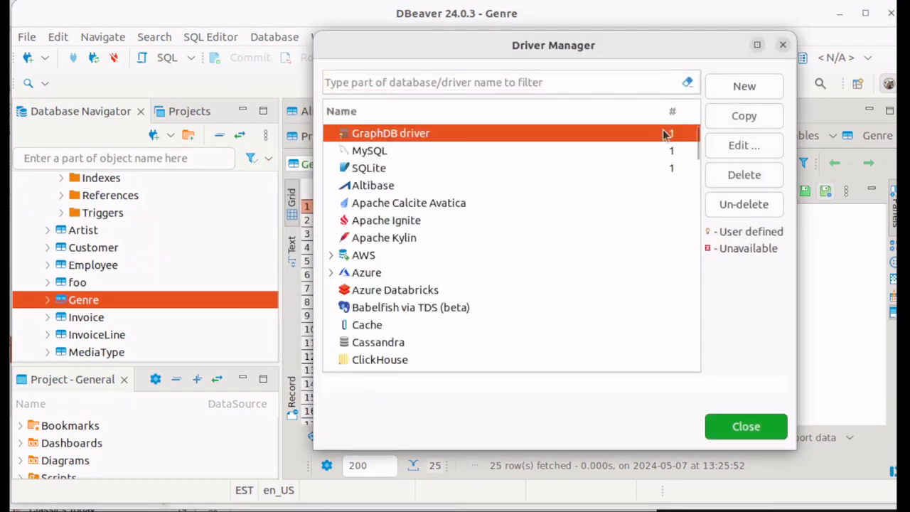
pyautogui.click(737, 151)
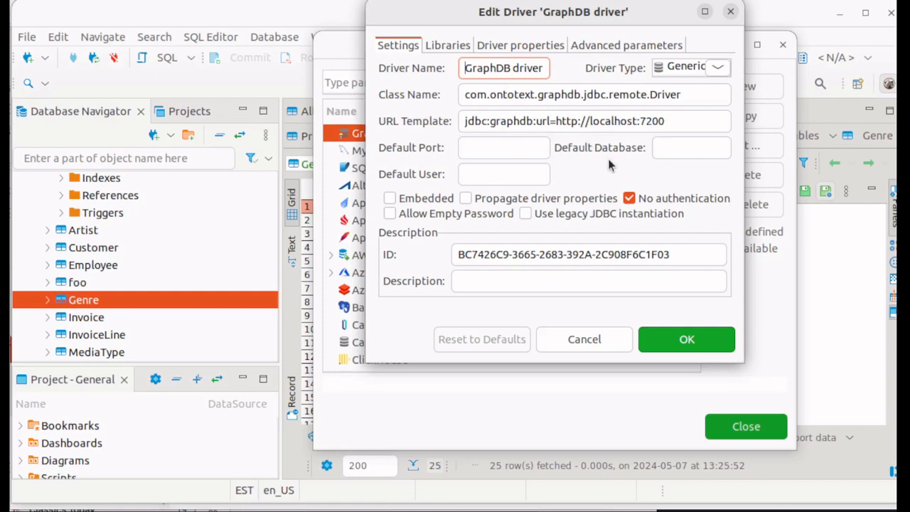
pyautogui.click(603, 340)
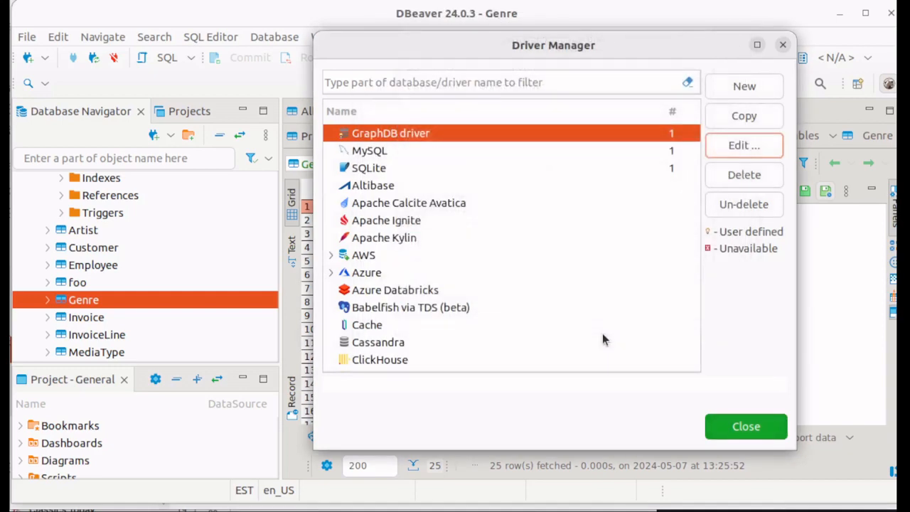
pyautogui.click(738, 427)
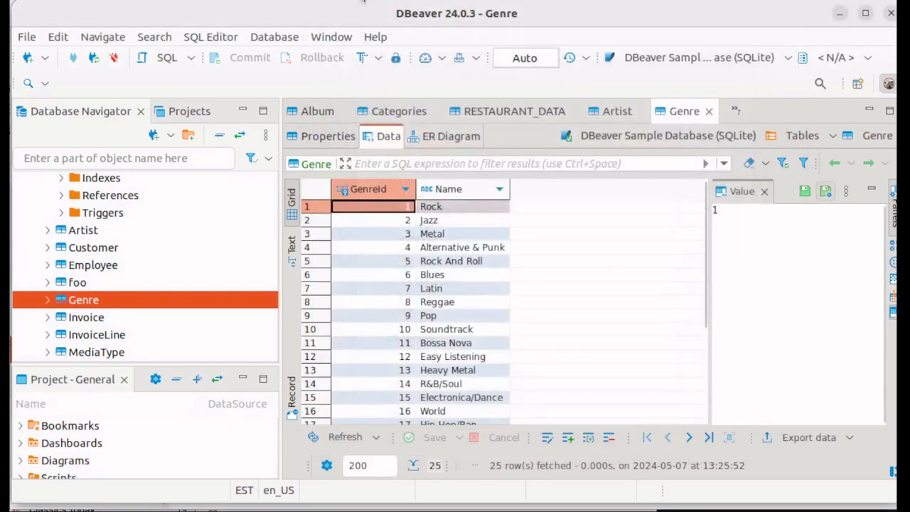
pyautogui.click(287, 41)
pyautogui.click(294, 57)
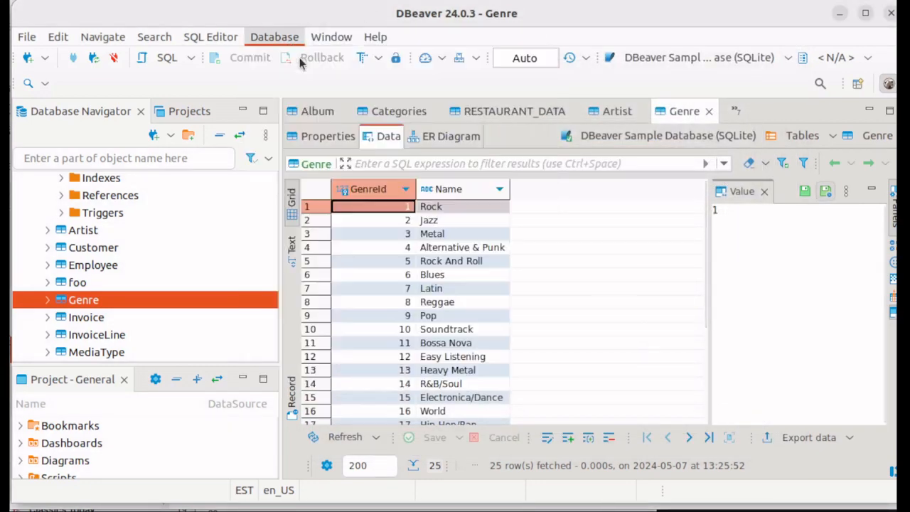
pyautogui.click(701, 142)
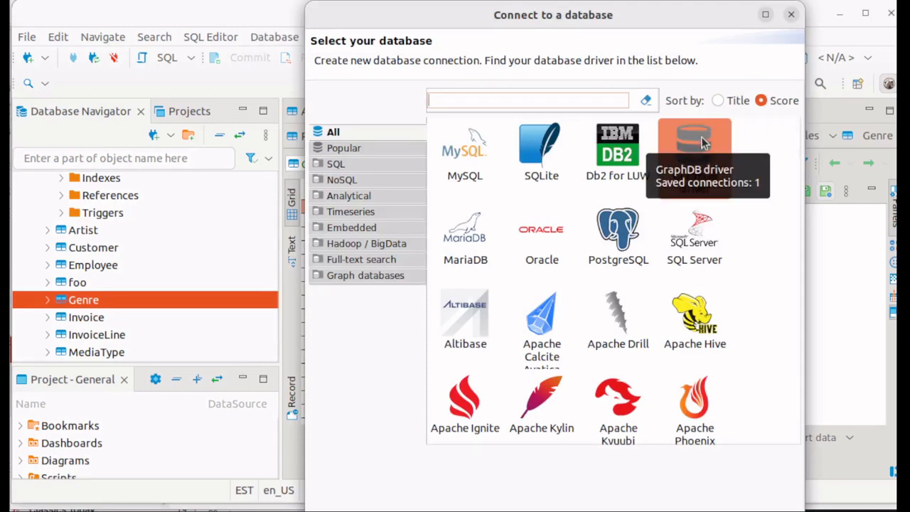
pyautogui.press('Escape')
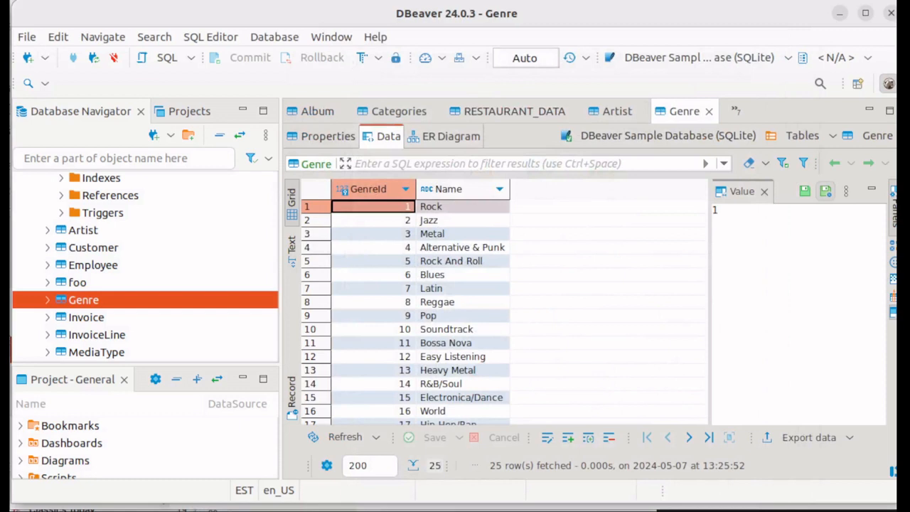
pyautogui.scroll(-5, 162, 243)
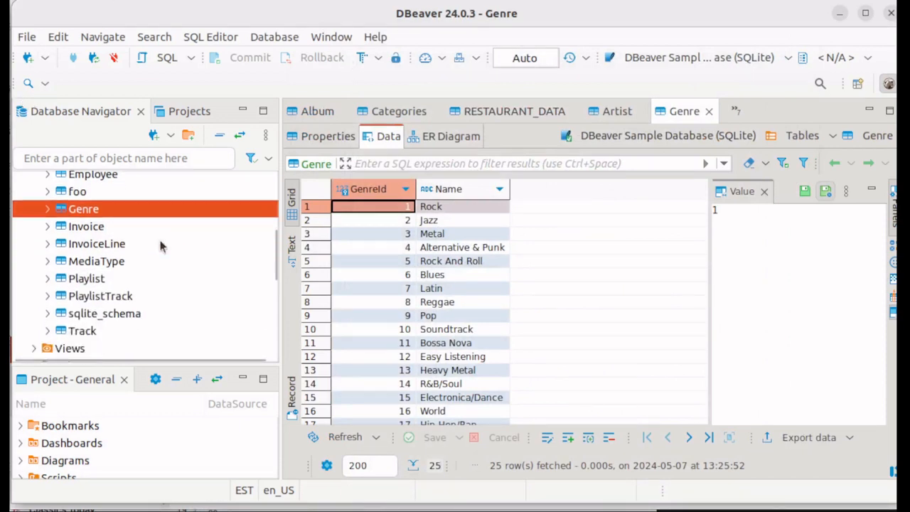
# - Expand the NL_RESTAURANTS repository's tables under the GraphDB driver connection and open the RESTAURANT_DATA table's data
pyautogui.scroll(-2, 160, 246)
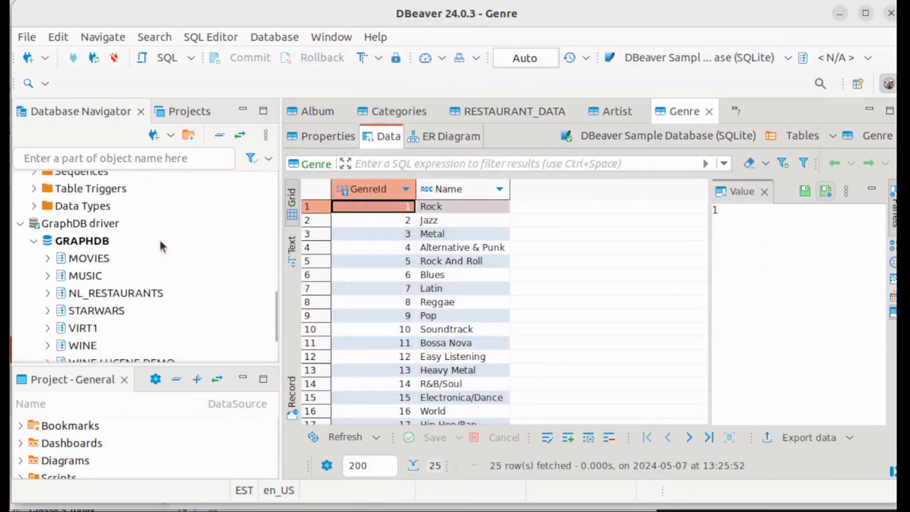
pyautogui.click(48, 294)
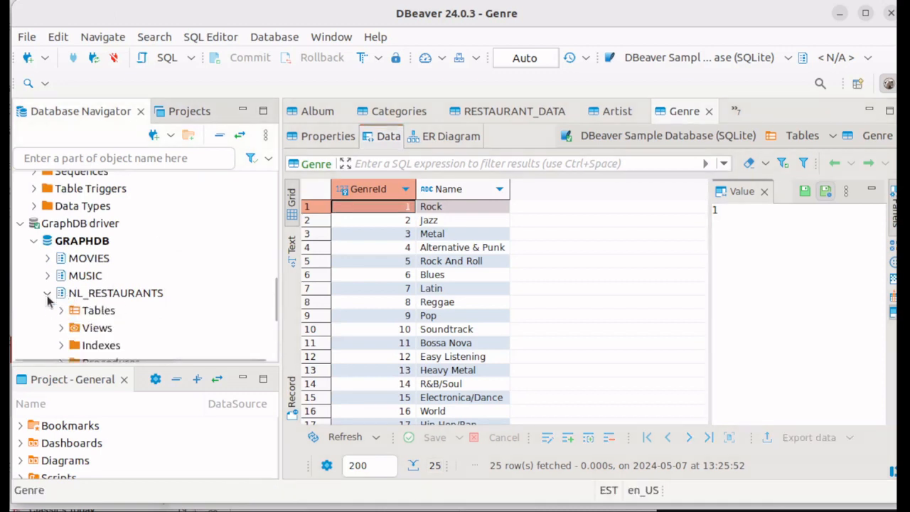
pyautogui.click(60, 311)
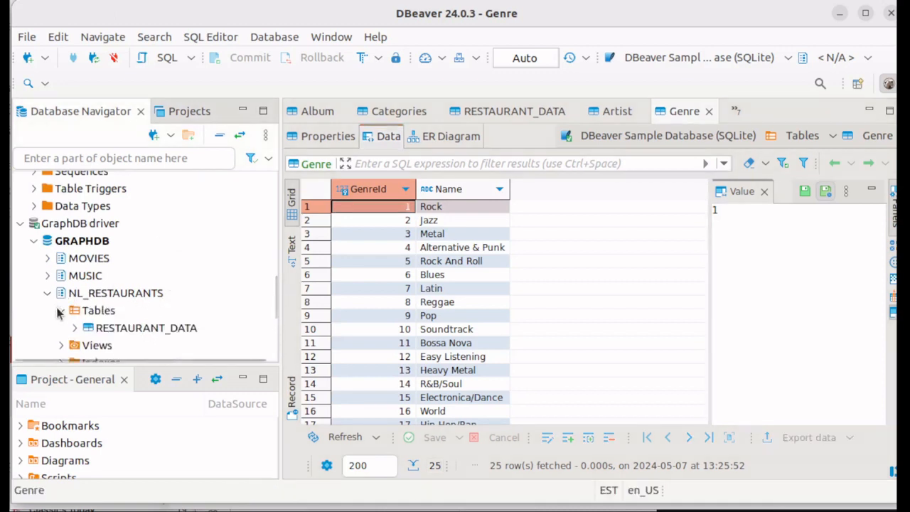
pyautogui.scroll(-1, 108, 261)
pyautogui.click(125, 302)
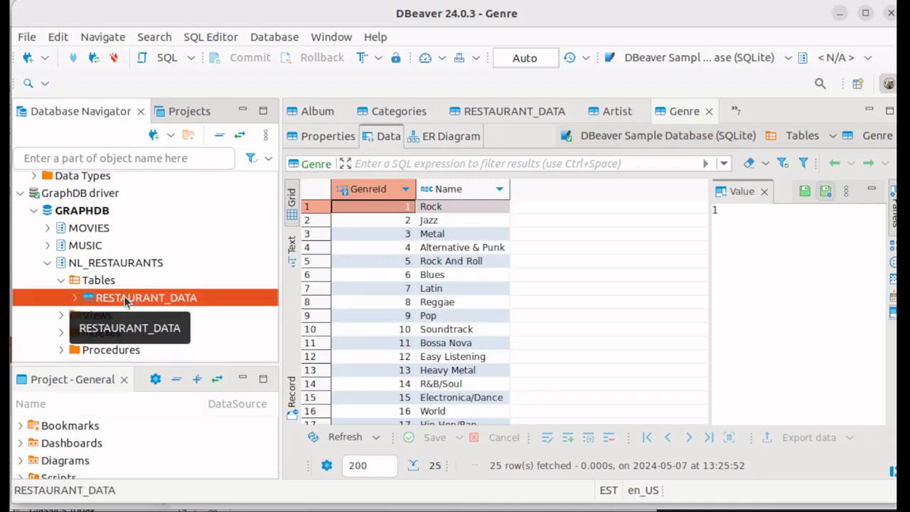
pyautogui.rightClick(125, 302)
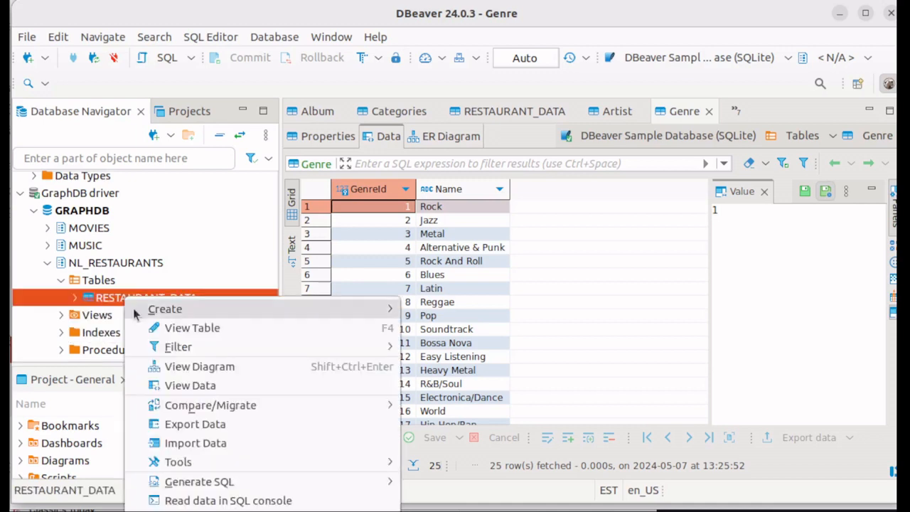
pyautogui.click(188, 385)
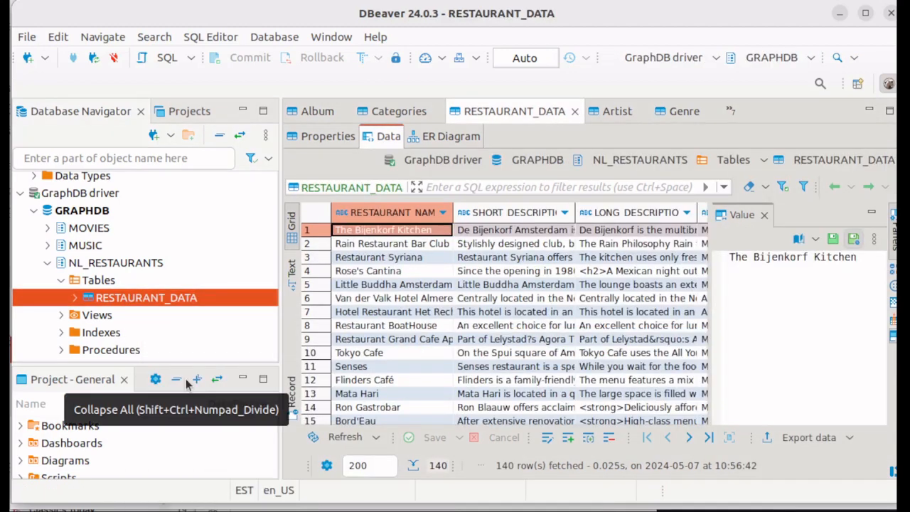